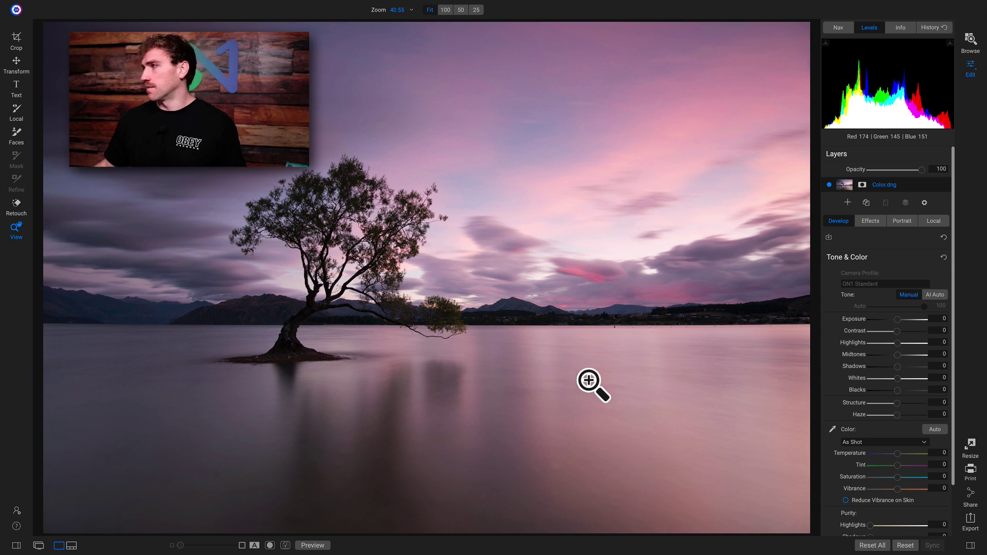
- Show the Effects panel for Color.dng and compare it briefly against the original photo
{"action": "left_click", "coordinate": [871, 222]}
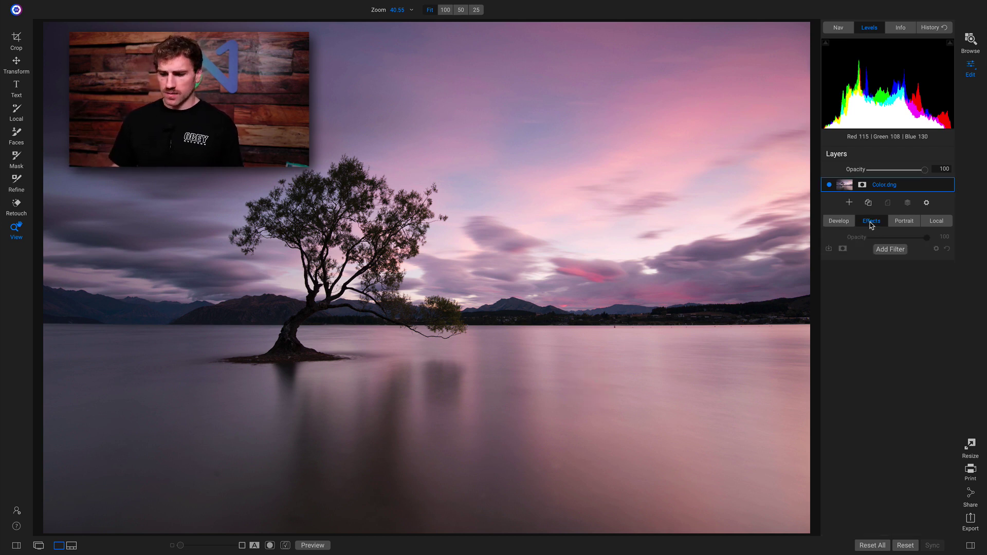
{"action": "key", "text": "backslash"}
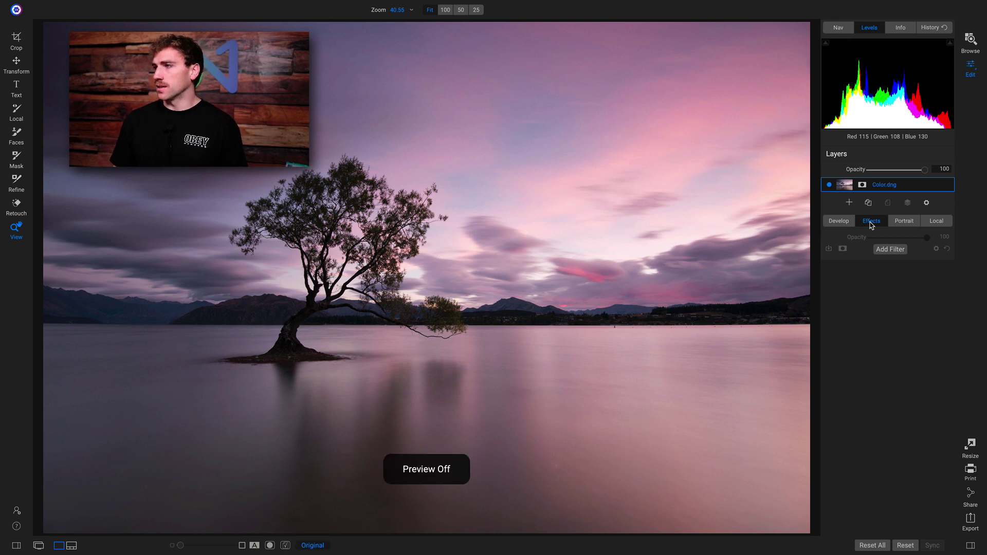
{"action": "key", "text": "backslash"}
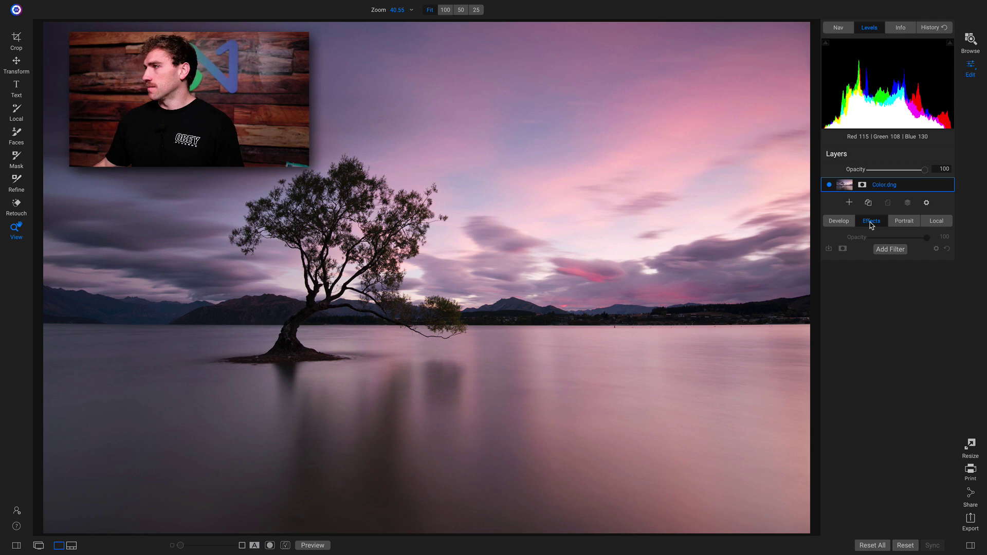
- Add a Curves filter with shadows pulled down and highlights raised into an S-curve
{"action": "left_click", "coordinate": [890, 249]}
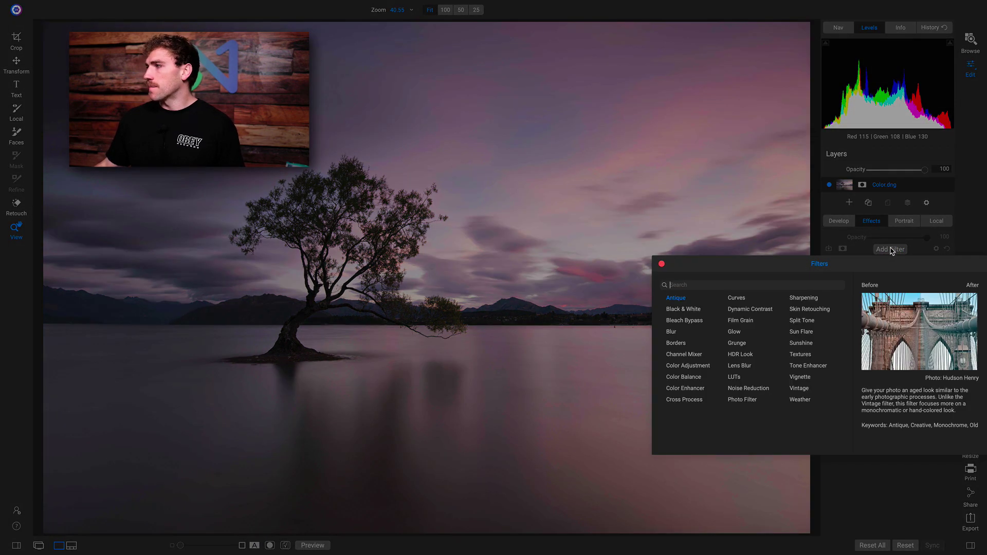
{"action": "left_click", "coordinate": [736, 298]}
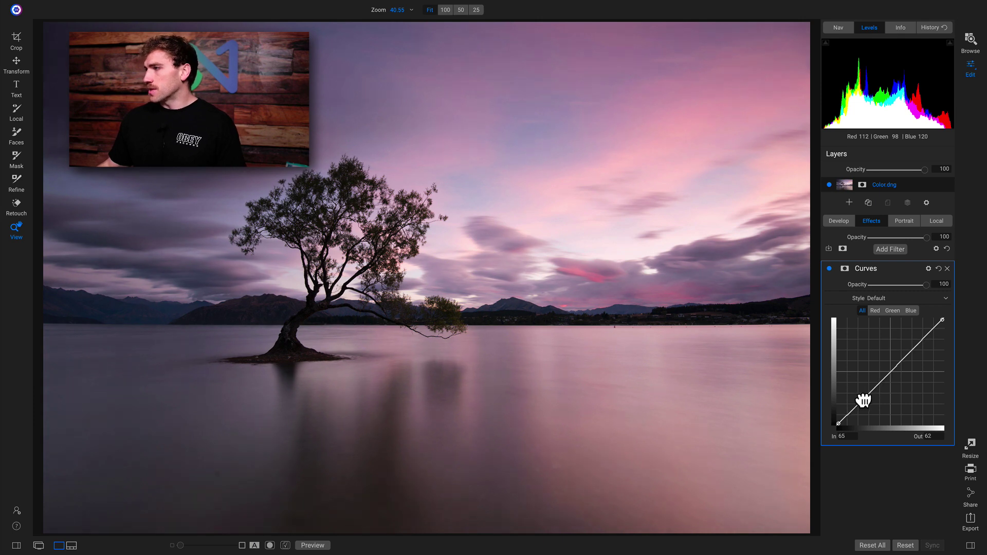
{"action": "left_click_drag", "start_coordinate": [862, 400], "coordinate": [876, 404]}
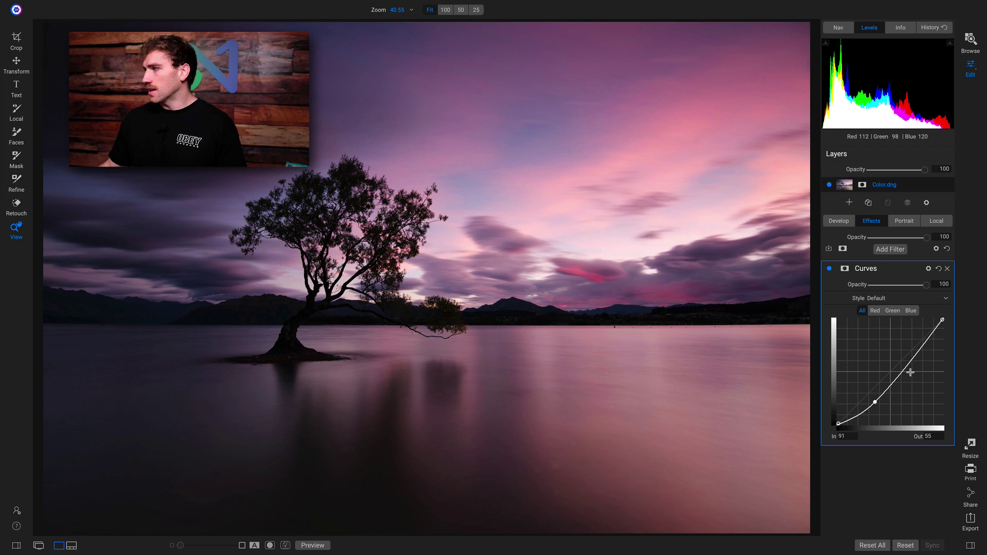
{"action": "left_click_drag", "start_coordinate": [905, 364], "coordinate": [907, 355]}
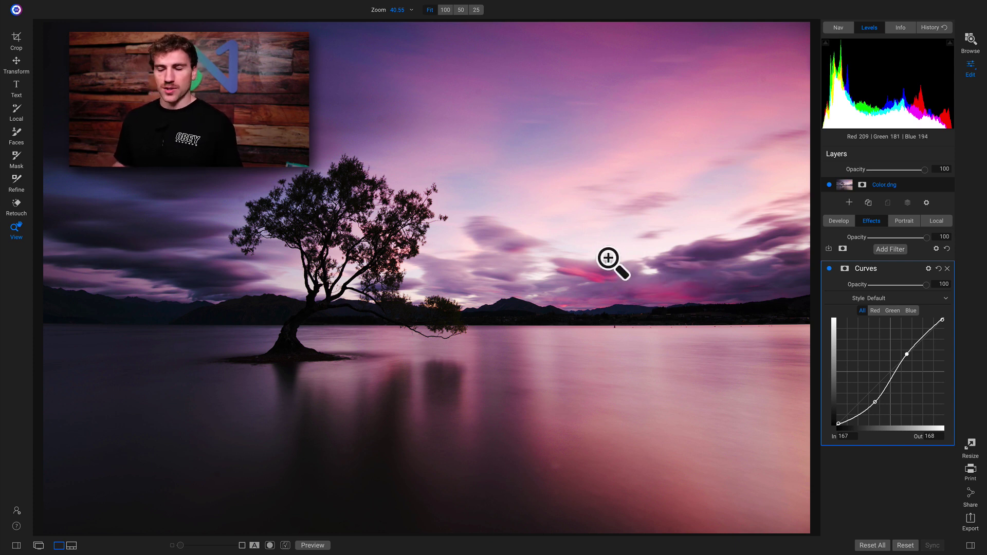
- Toggle the Curves filter off and on twice to compare the contrast change
{"action": "left_click", "coordinate": [829, 269]}
{"action": "left_click", "coordinate": [828, 270]}
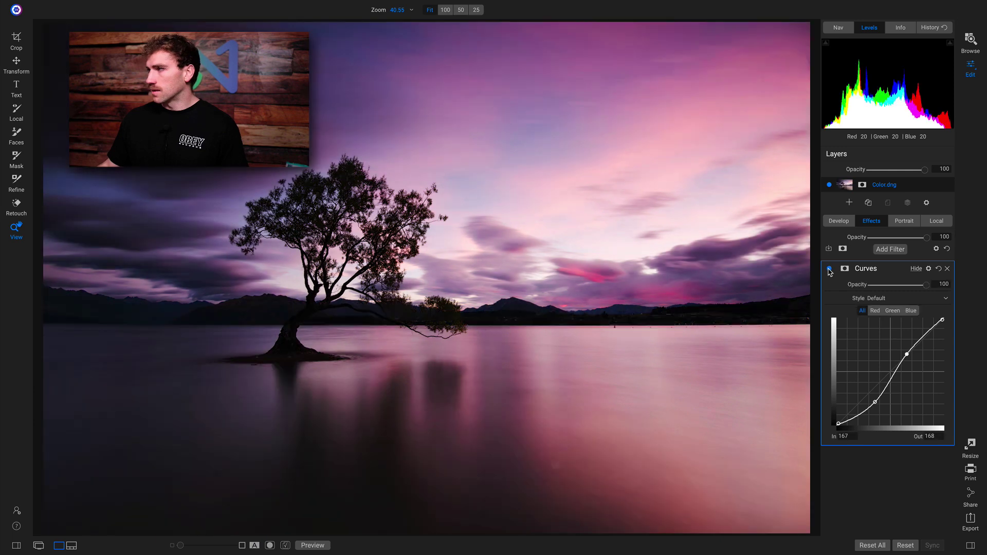
{"action": "left_click", "coordinate": [829, 269]}
{"action": "left_click", "coordinate": [829, 269]}
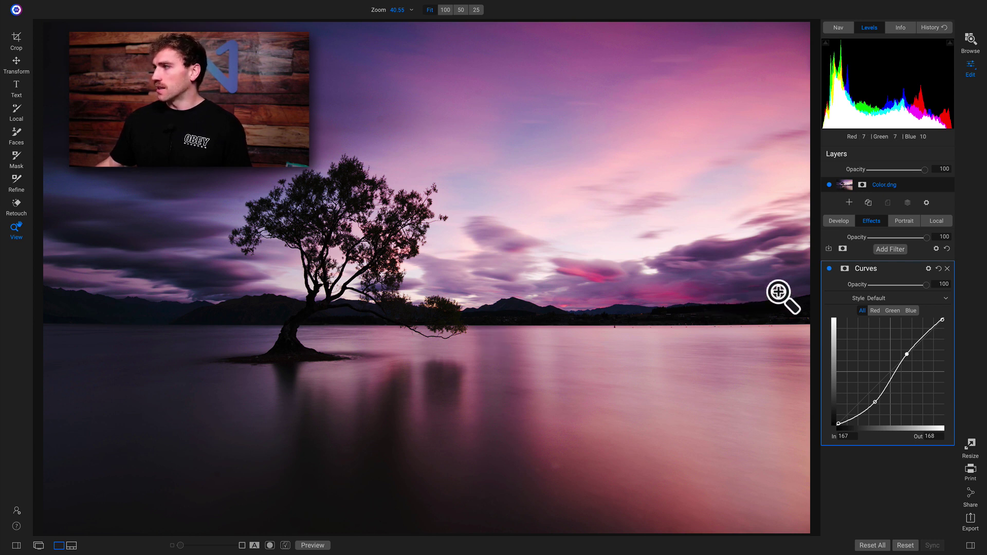
- Set the Curves filter's blending mode to Color
{"action": "left_click", "coordinate": [928, 269]}
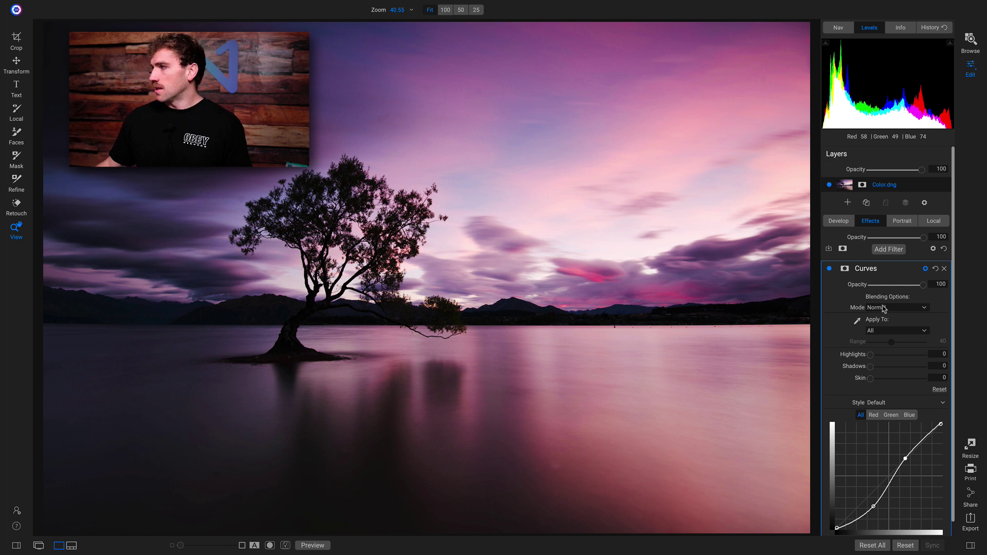
{"action": "left_click", "coordinate": [883, 309]}
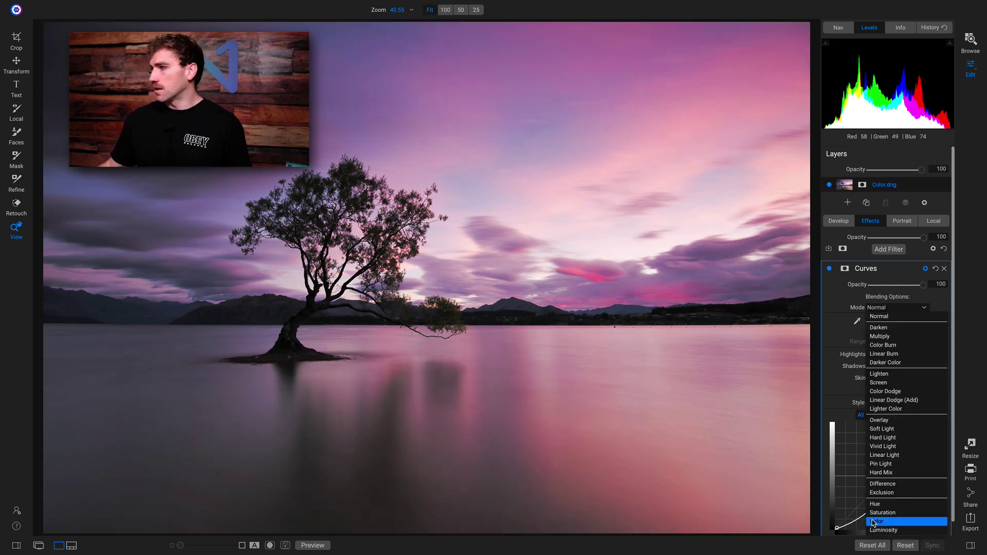
{"action": "left_click", "coordinate": [873, 521]}
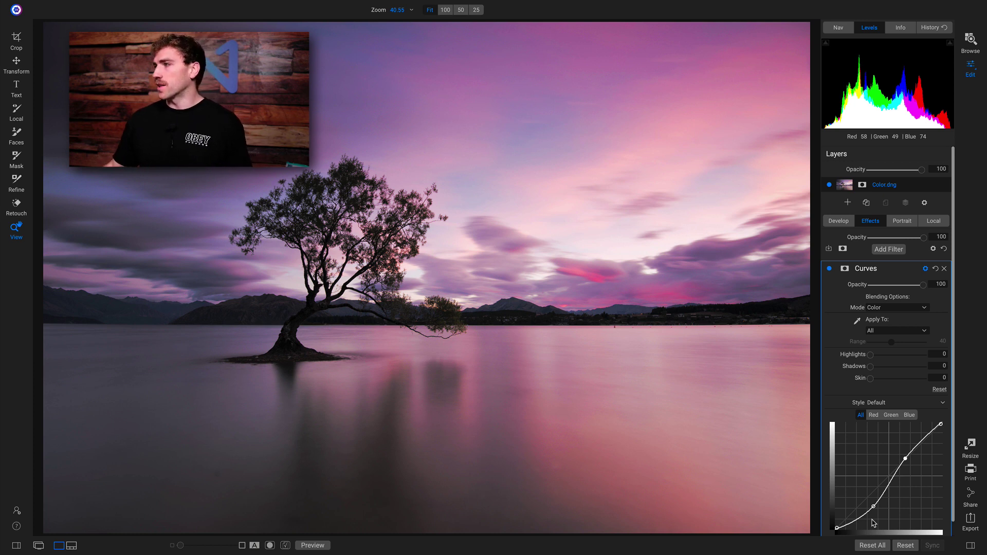
- Toggle the Color-blended Curves filter off and on twice to compare
{"action": "left_click", "coordinate": [829, 270]}
{"action": "left_click", "coordinate": [829, 269]}
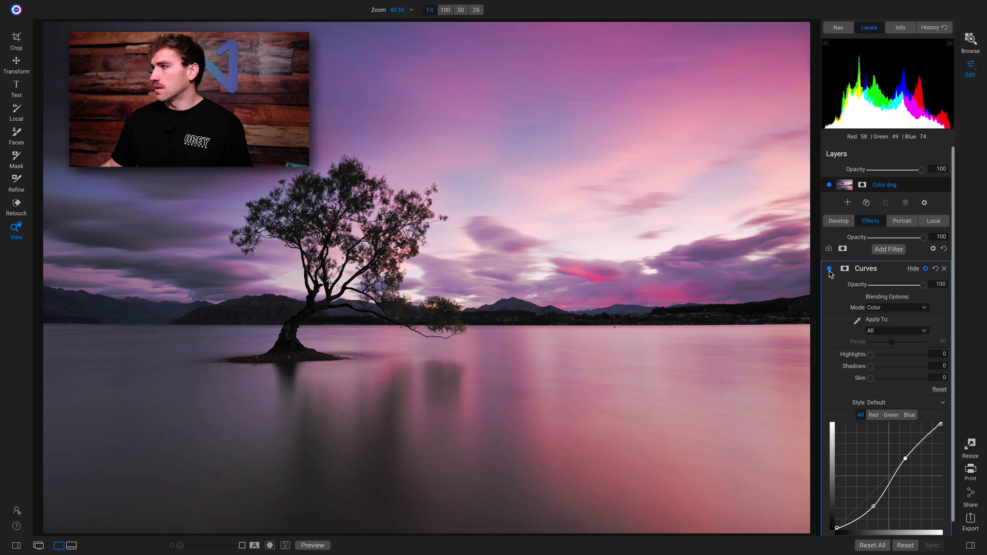
{"action": "left_click", "coordinate": [829, 269]}
{"action": "left_click", "coordinate": [829, 270]}
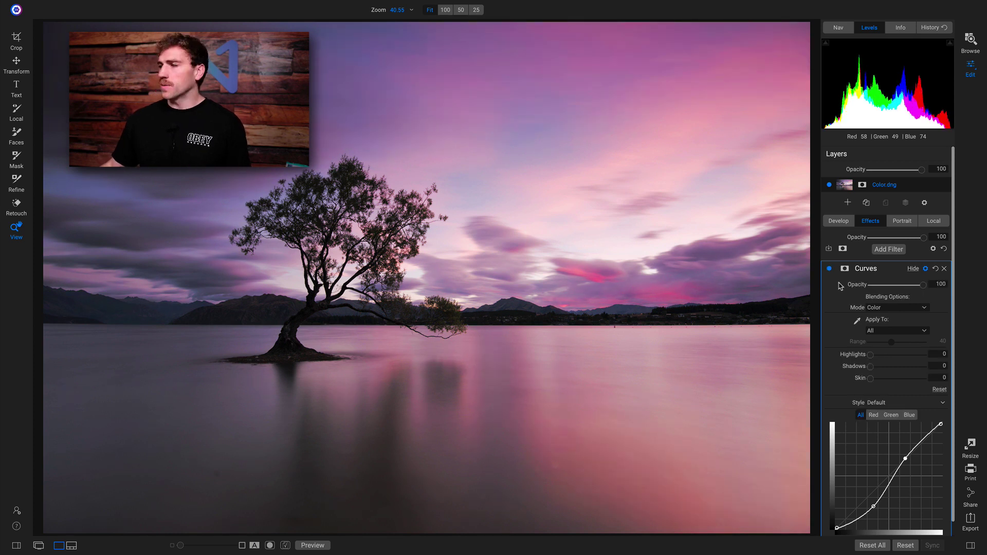
- Steepen the S-curve by lowering the lower point and lifting the upper point for vivid pinks
{"action": "scroll", "coordinate": [873, 485], "scroll_direction": "down", "scroll_amount": 1}
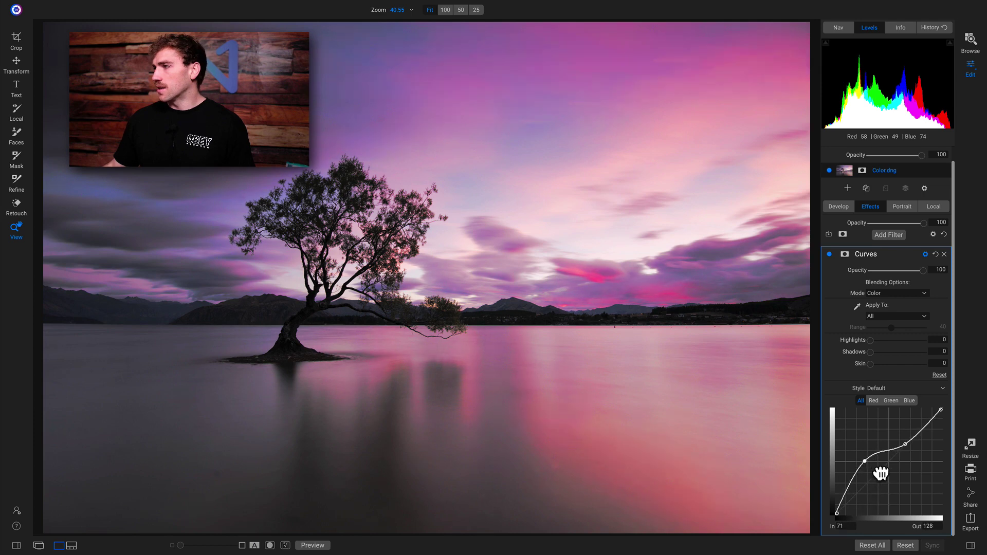
{"action": "mouse_move", "coordinate": [880, 473]}
{"action": "left_mouse_down"}
{"action": "mouse_move", "coordinate": [897, 482]}
{"action": "mouse_move", "coordinate": [872, 467]}
{"action": "mouse_move", "coordinate": [884, 484]}
{"action": "left_mouse_up"}
{"action": "left_click_drag", "start_coordinate": [907, 451], "coordinate": [907, 436]}
- Inspect the clouds at 100% with Curves toggled off and on, then return to Fit view
{"action": "left_click", "coordinate": [610, 280]}
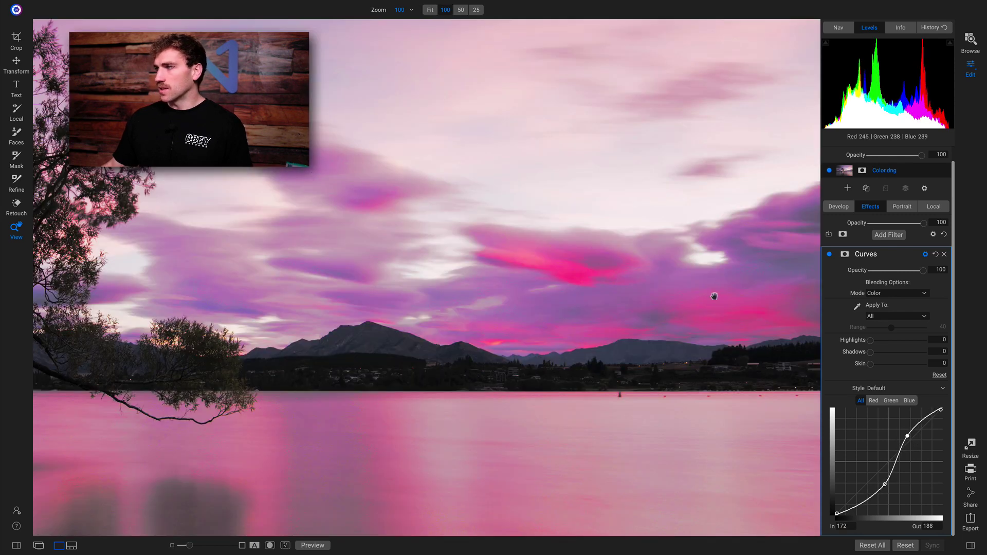
{"action": "left_click_drag", "start_coordinate": [635, 326], "coordinate": [538, 378]}
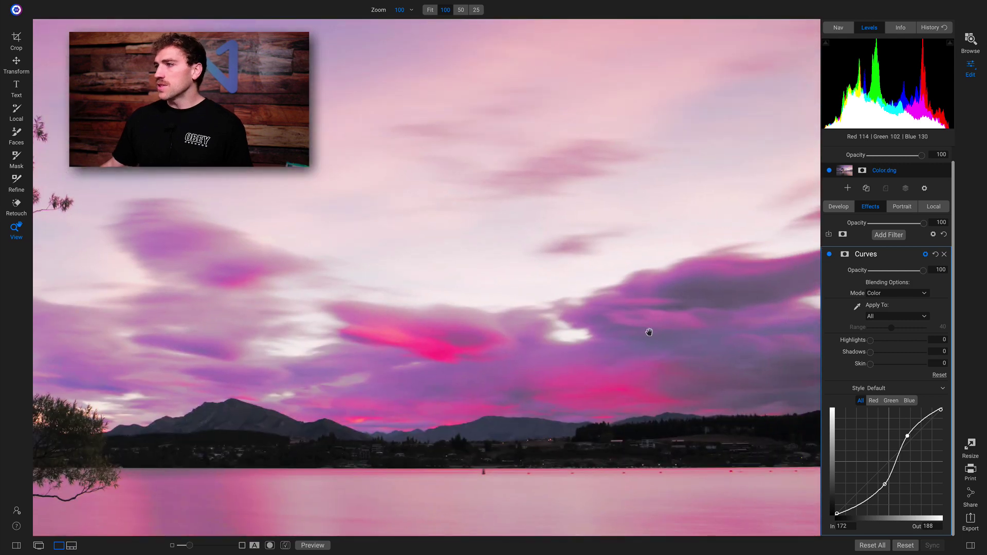
{"action": "left_click", "coordinate": [829, 255]}
{"action": "left_click", "coordinate": [829, 254]}
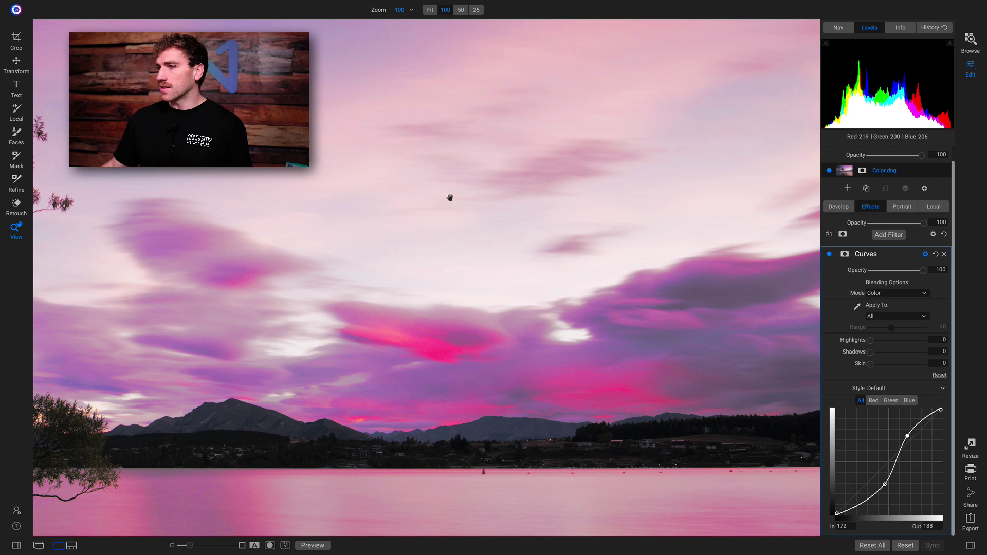
{"action": "left_click", "coordinate": [617, 282]}
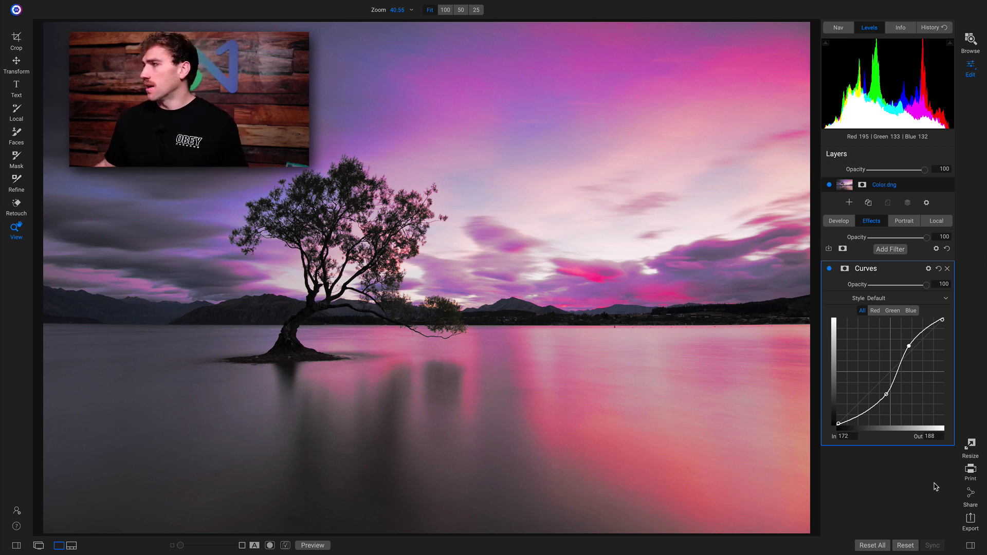
- Replace the Curves filter with a LUTs filter using the Vintage Matte Timeless look
{"action": "left_click", "coordinate": [947, 249]}
{"action": "left_click", "coordinate": [888, 249]}
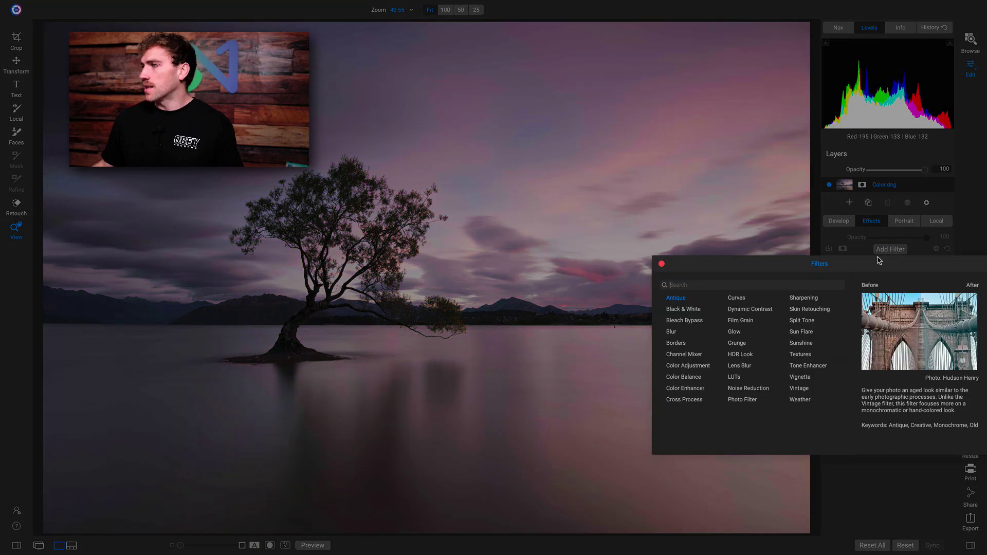
{"action": "left_click", "coordinate": [735, 376]}
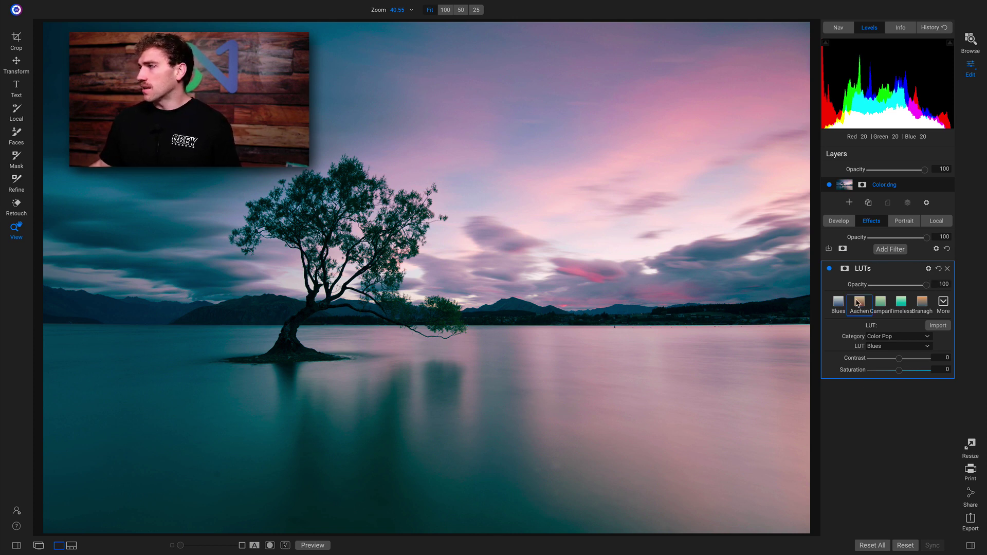
{"action": "left_click", "coordinate": [900, 303]}
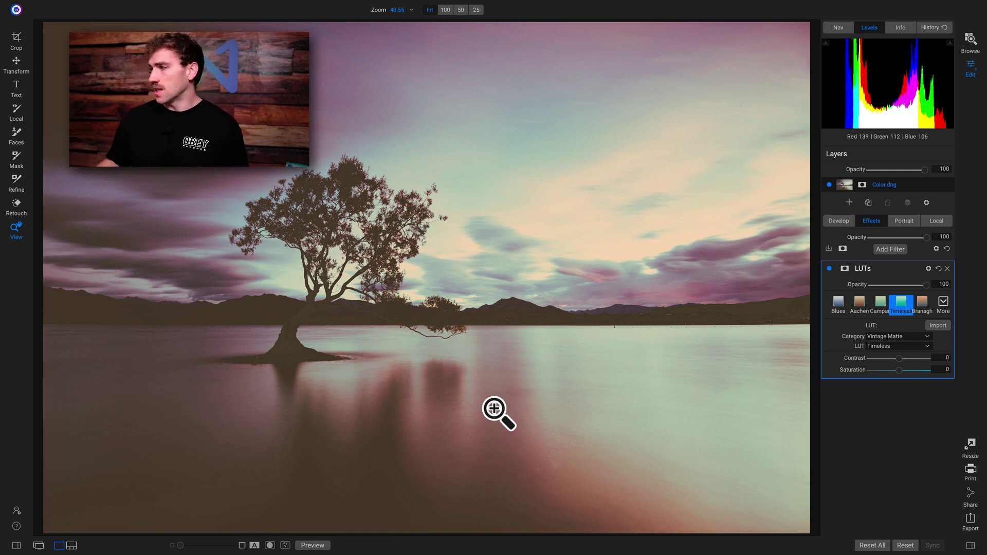
- Set the Timeless LUT filter to Color blend mode and toggle it off and on to compare
{"action": "left_click", "coordinate": [928, 269]}
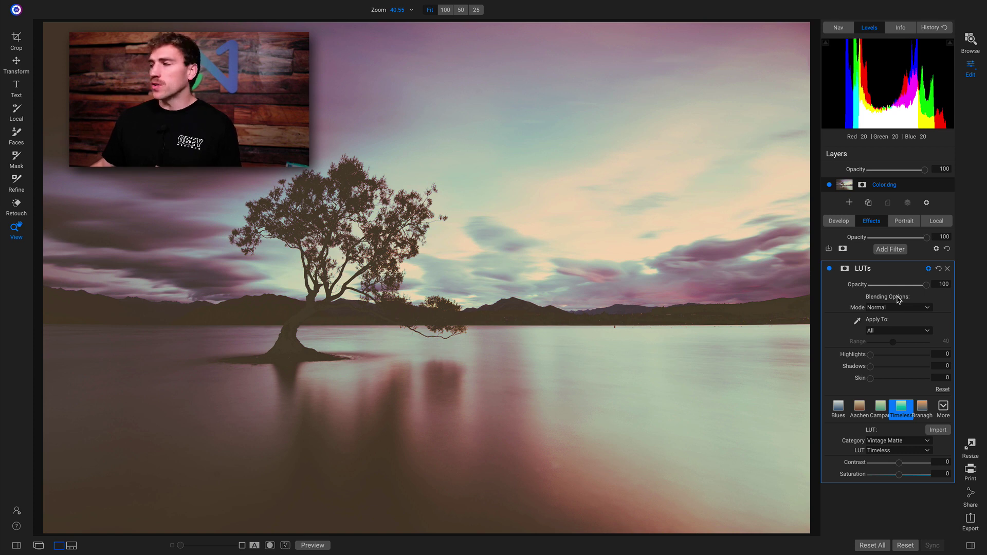
{"action": "left_click", "coordinate": [886, 307]}
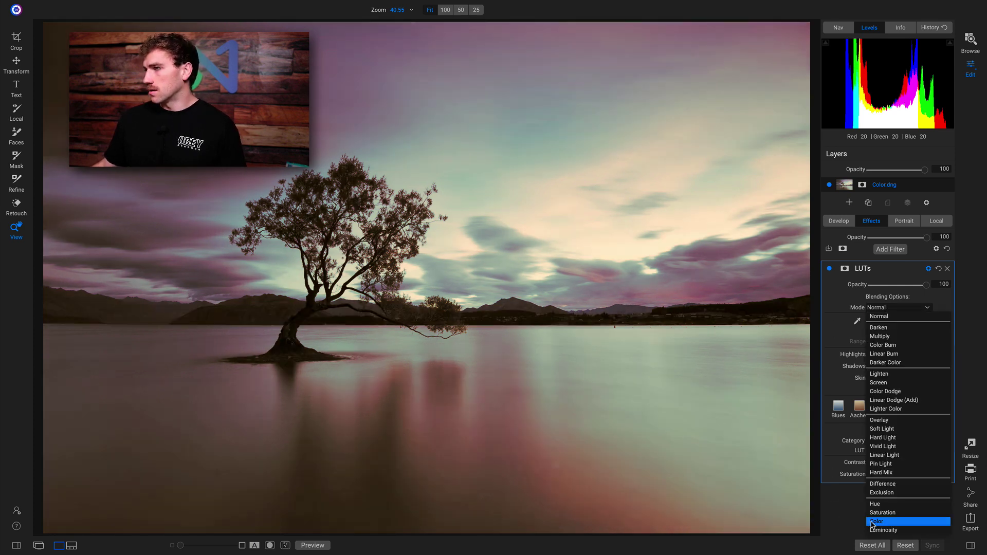
{"action": "left_click", "coordinate": [871, 521]}
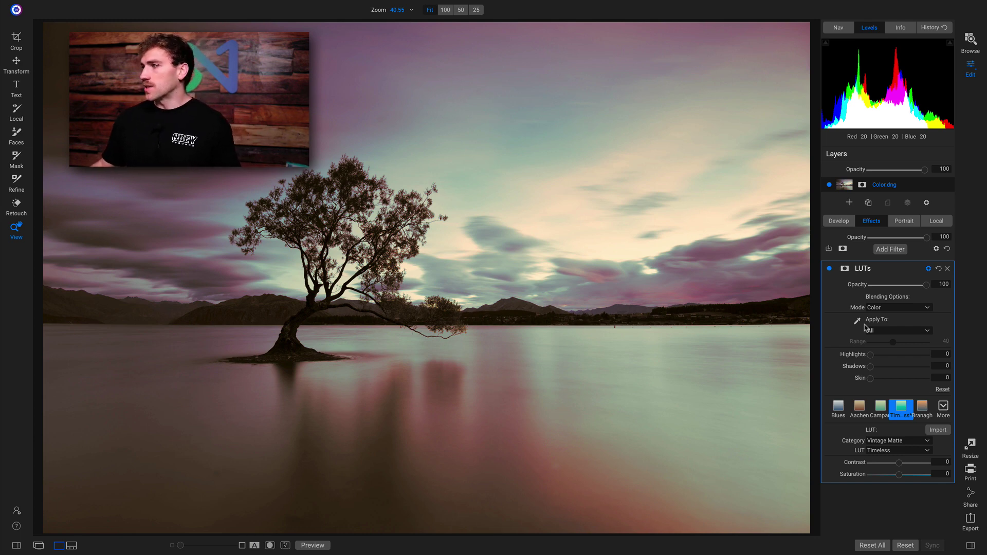
{"action": "left_click", "coordinate": [828, 269]}
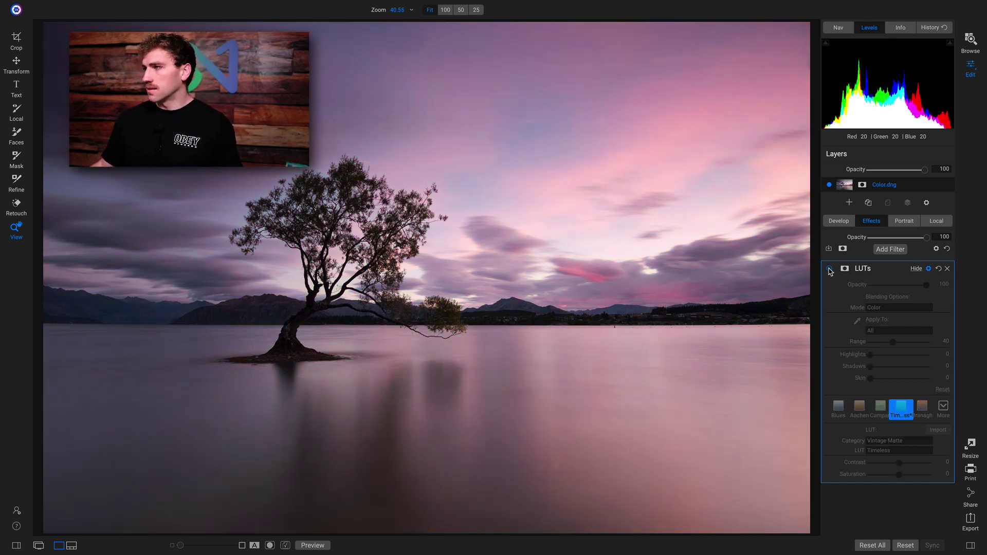
{"action": "left_click", "coordinate": [829, 269]}
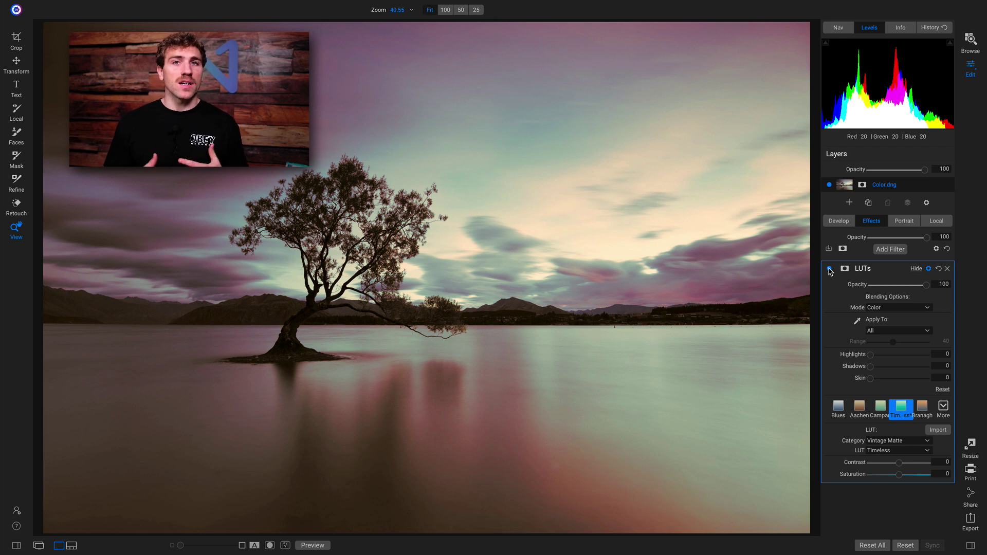